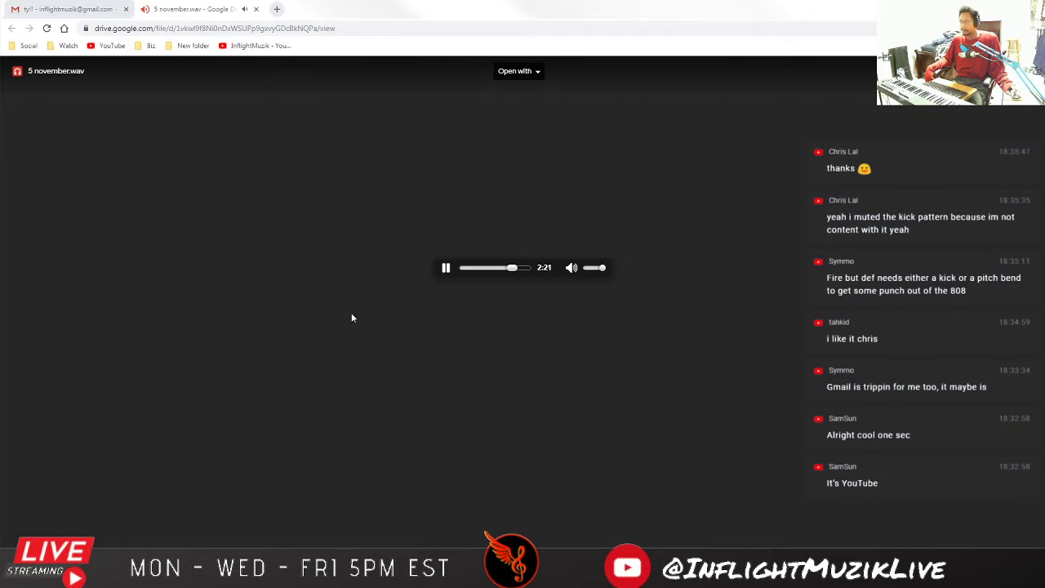
# Pause the playback of 5 november.wav and return to the Gmail inbox
pyautogui.click(445, 269)
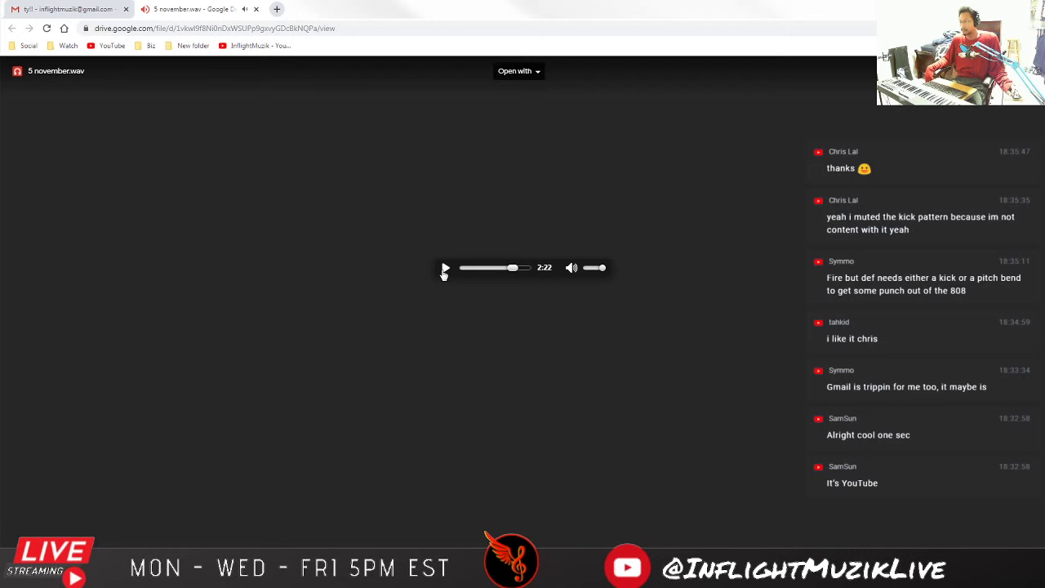
pyautogui.click(69, 9)
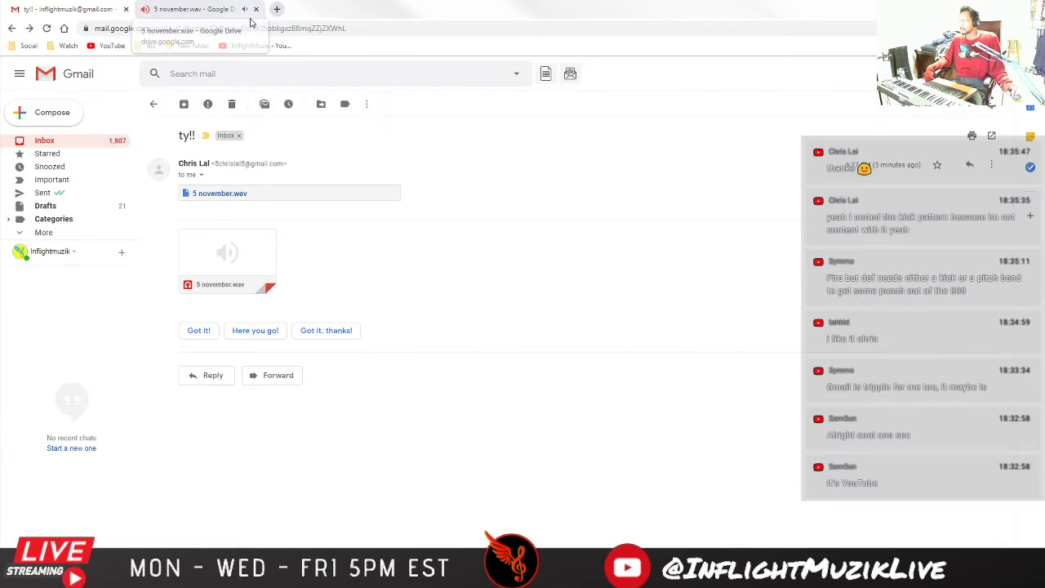
pyautogui.click(46, 144)
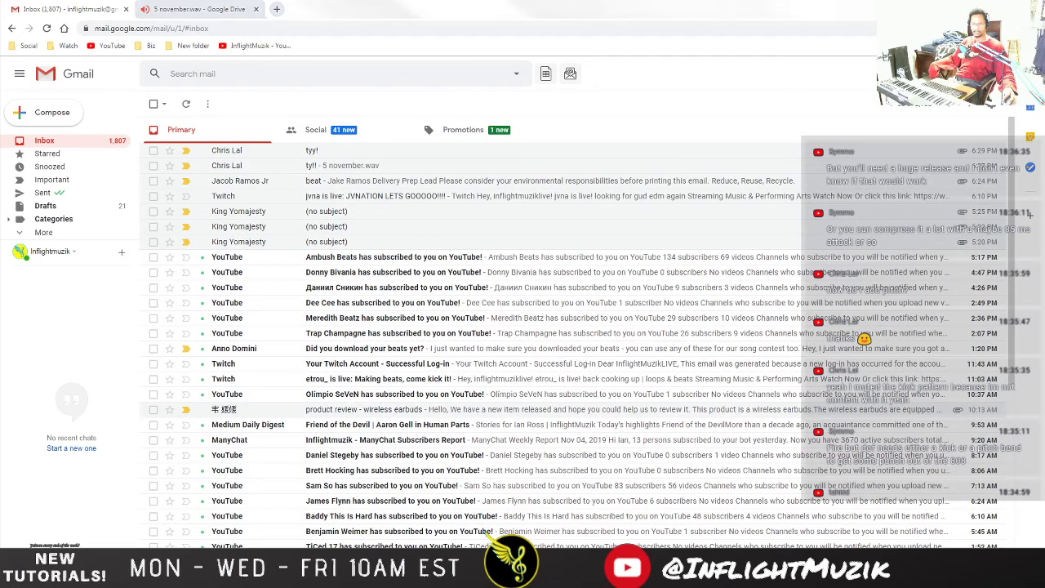
# Switch to FL Studio and browse to the 1 808s folder inside Drums II
pyautogui.hotkey('alt', 'Tab')
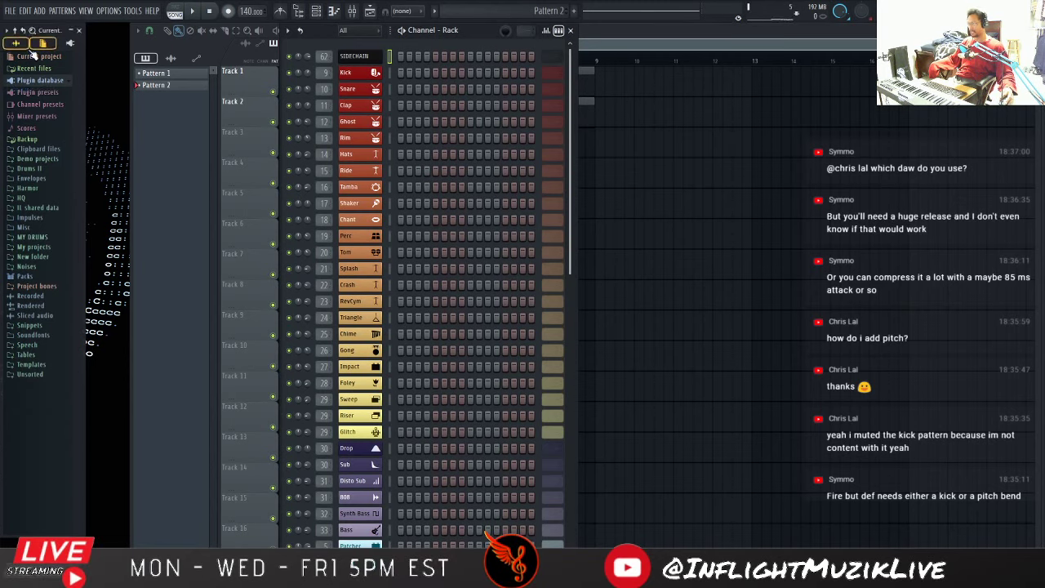
pyautogui.click(33, 54)
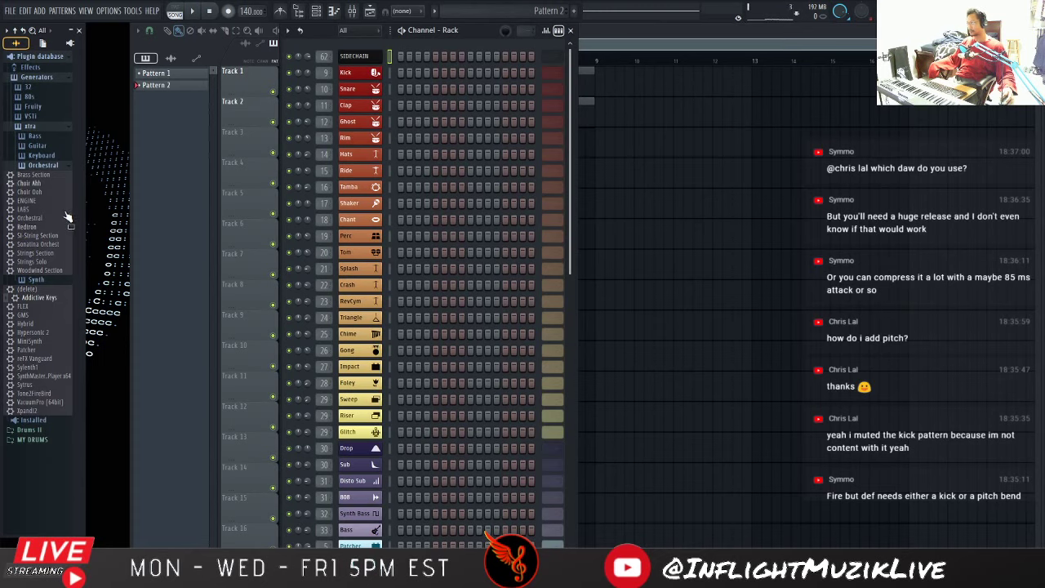
pyautogui.click(38, 128)
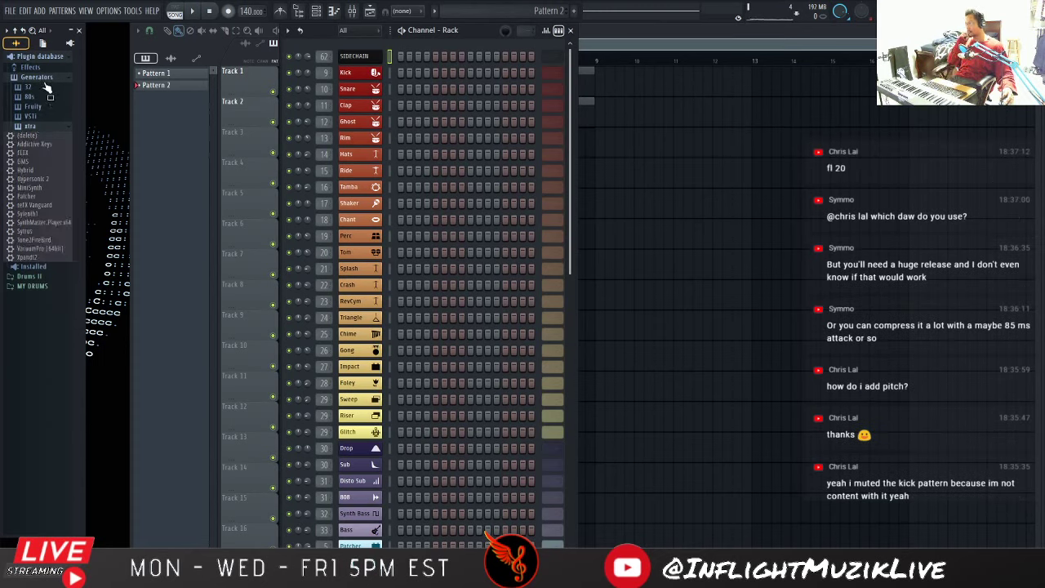
pyautogui.click(39, 77)
pyautogui.click(41, 97)
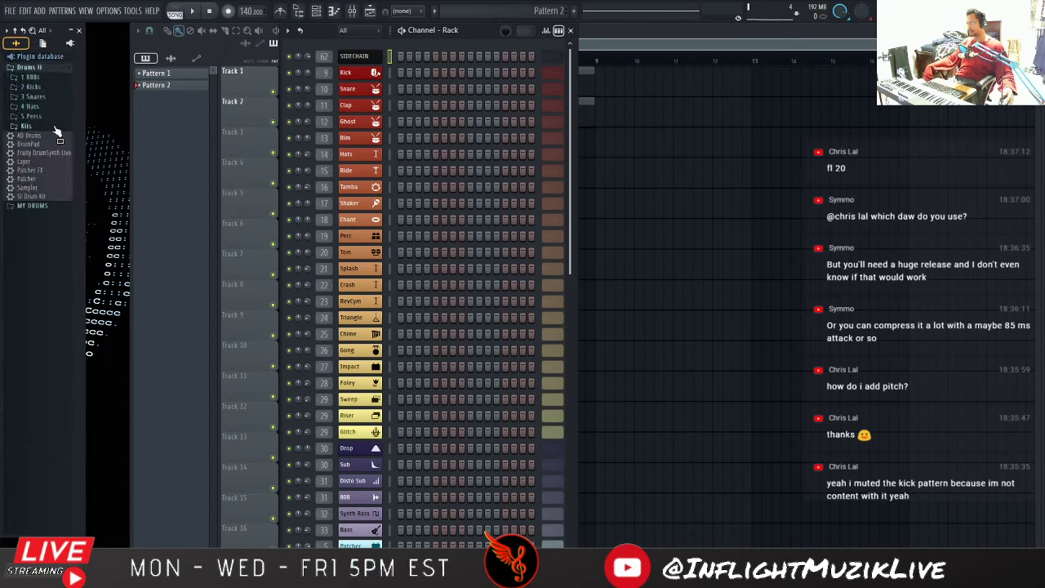
pyautogui.click(37, 77)
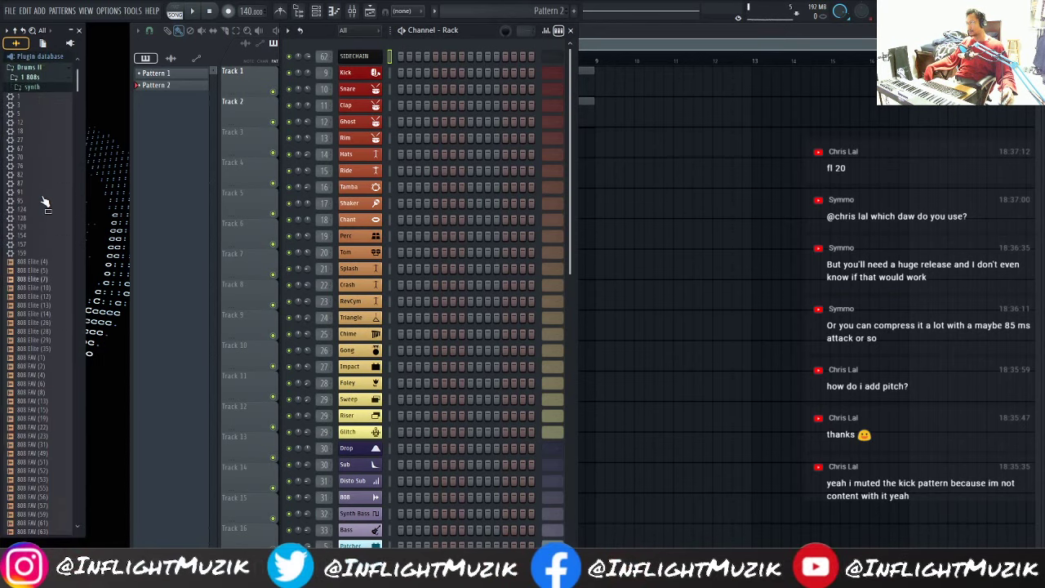
# Audition the LX 808 (6) and LX 808 (5) samples and add LX 808 (5) as a channel at the top of the rack
pyautogui.scroll(-5, 66, 295)
pyautogui.scroll(-15, 66, 295)
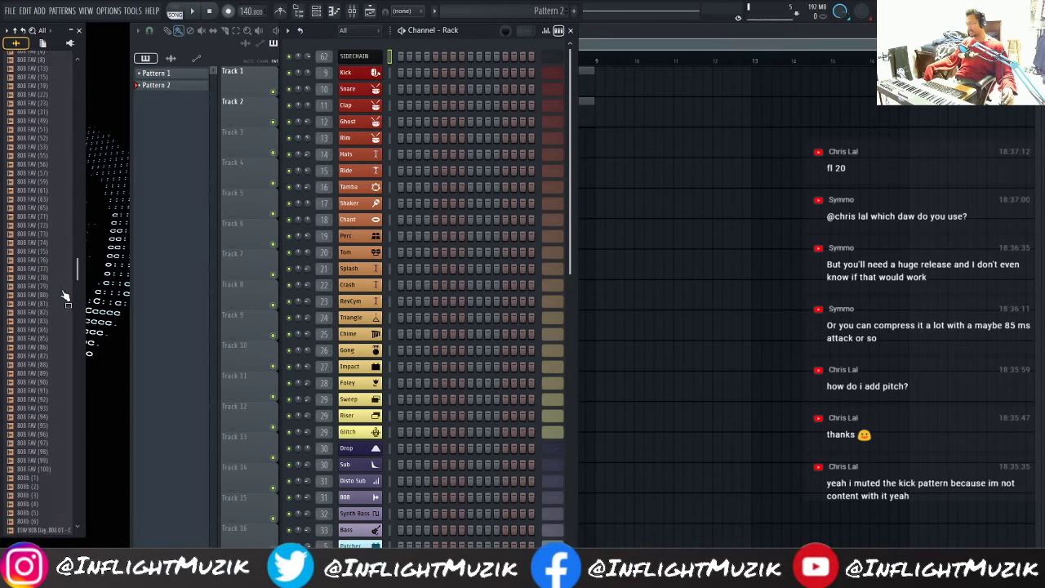
pyautogui.scroll(-9, 61, 288)
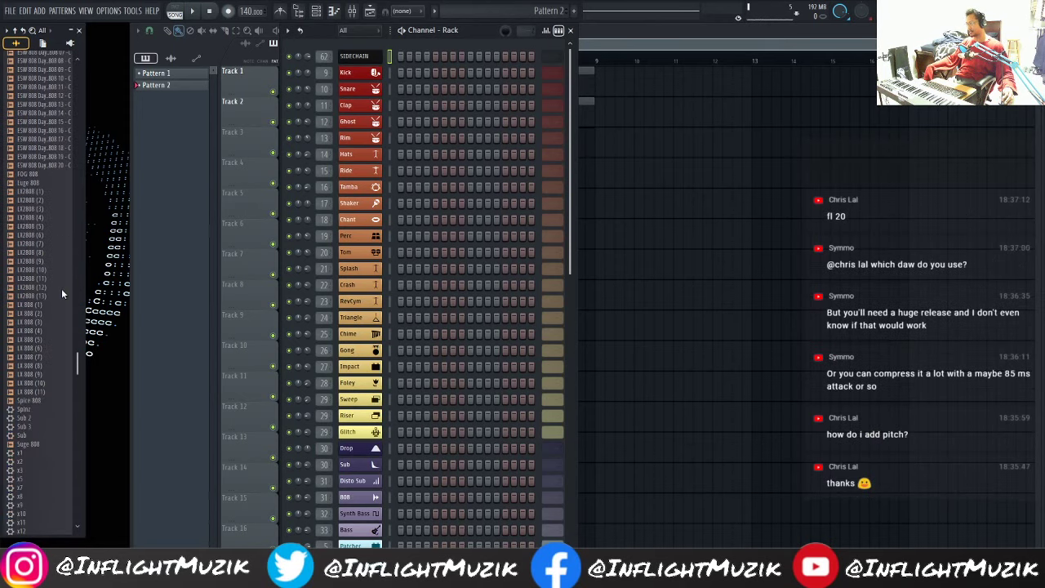
pyautogui.click(47, 270)
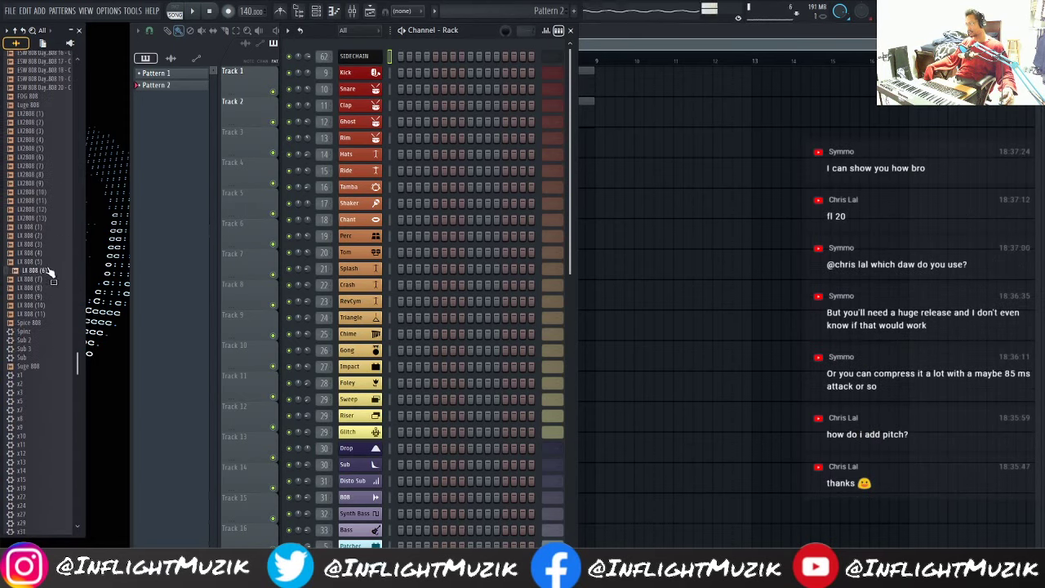
pyautogui.click(43, 262)
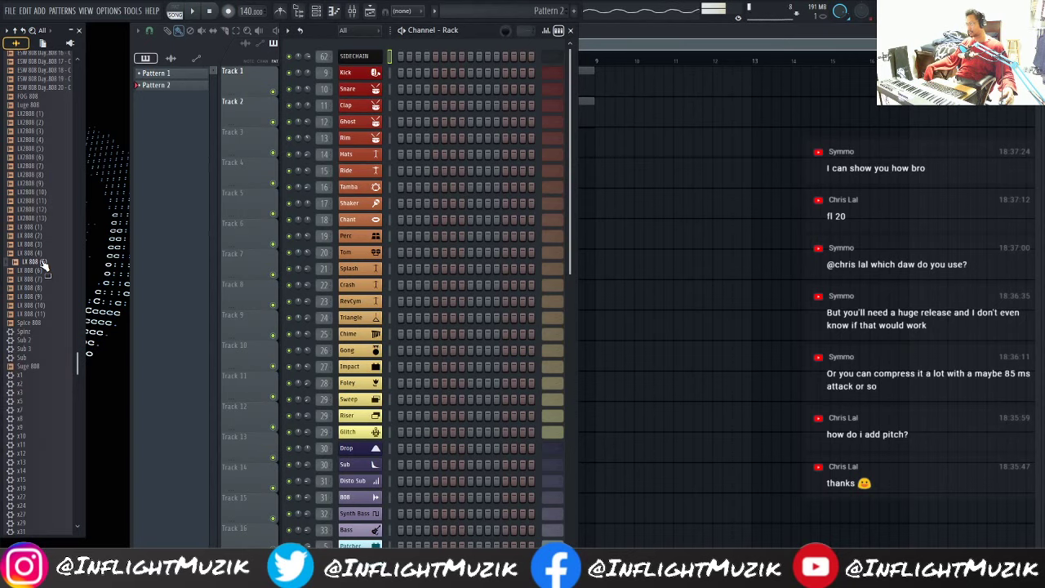
pyautogui.moveTo(43, 262); pyautogui.dragTo(355, 43)
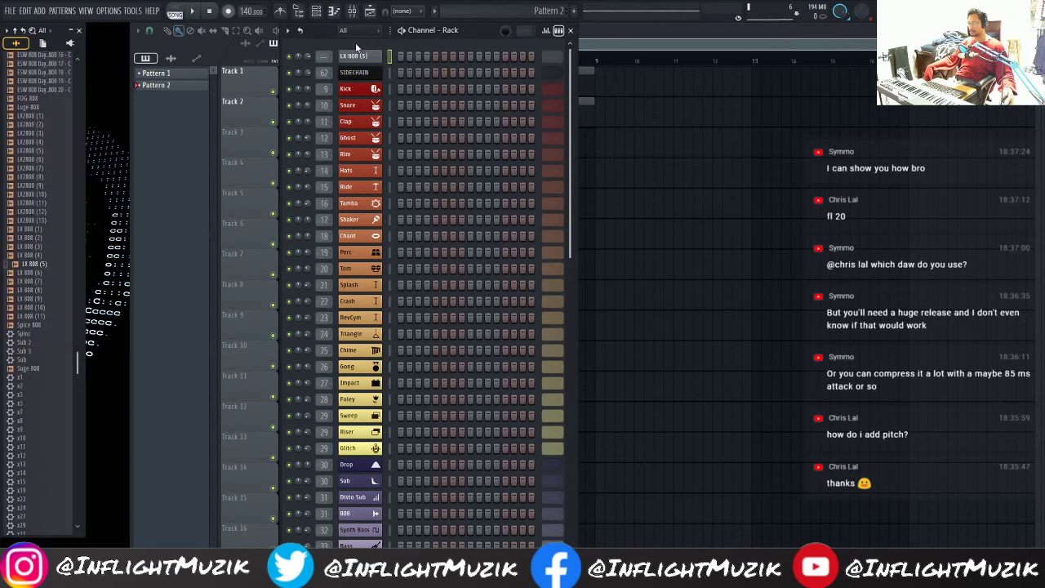
# Show the LX 808 (5) channel's settings and enable its pitch envelope
pyautogui.click(353, 55)
pyautogui.moveTo(256, 121); pyautogui.dragTo(478, 111)
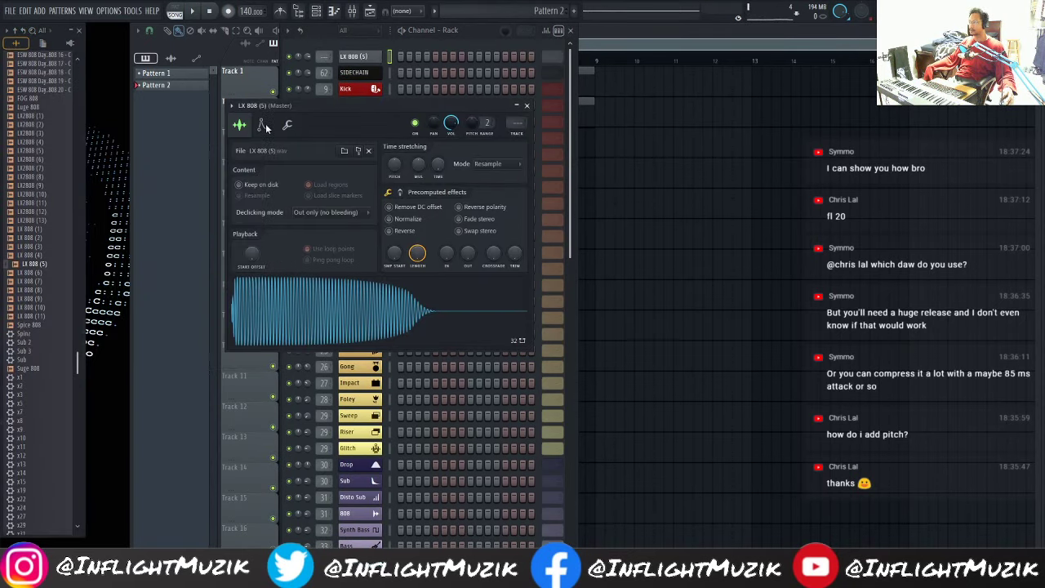
pyautogui.click(335, 134)
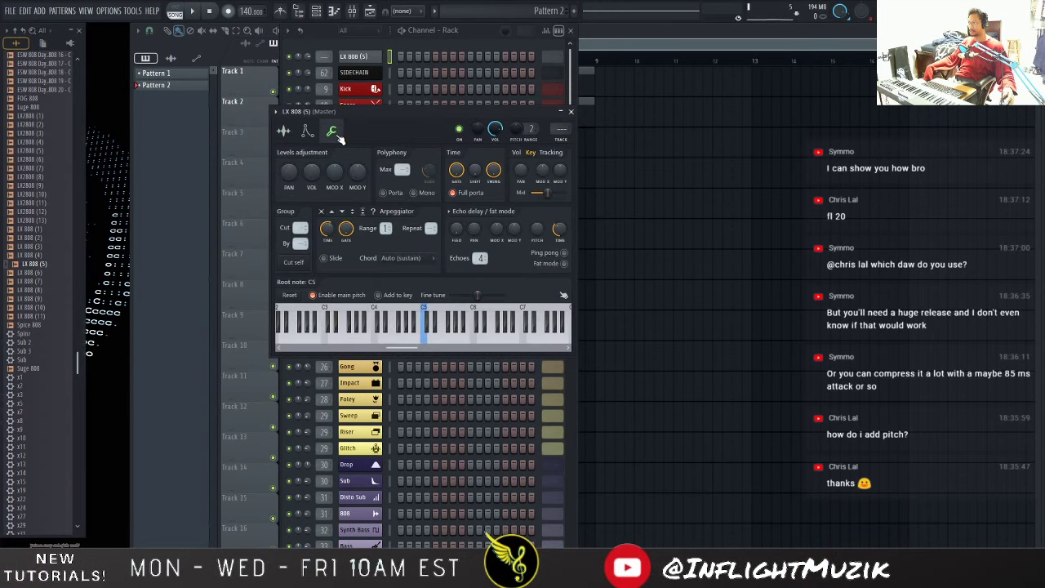
pyautogui.click(307, 131)
pyautogui.click(382, 154)
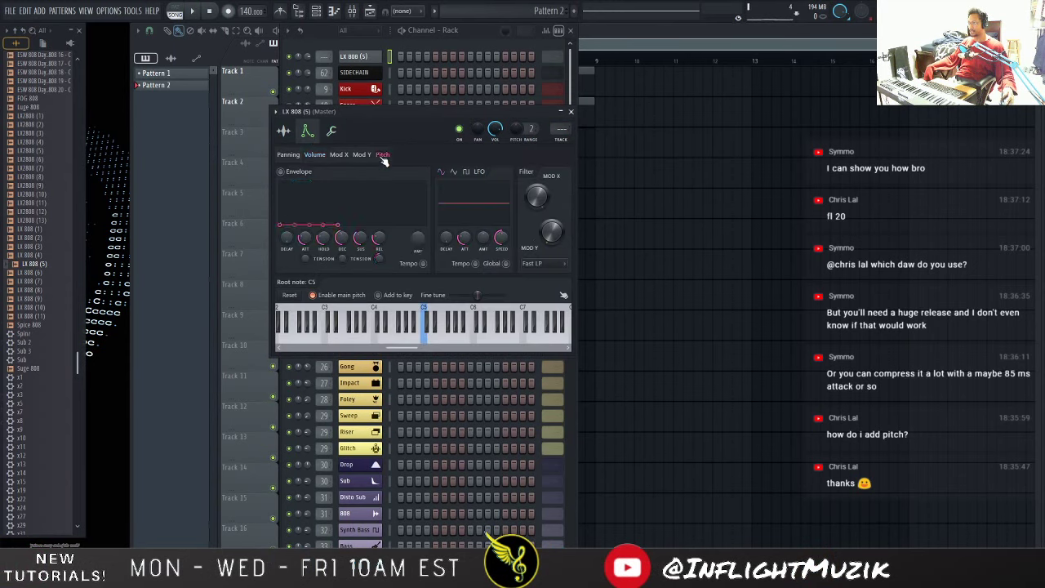
pyautogui.click(280, 172)
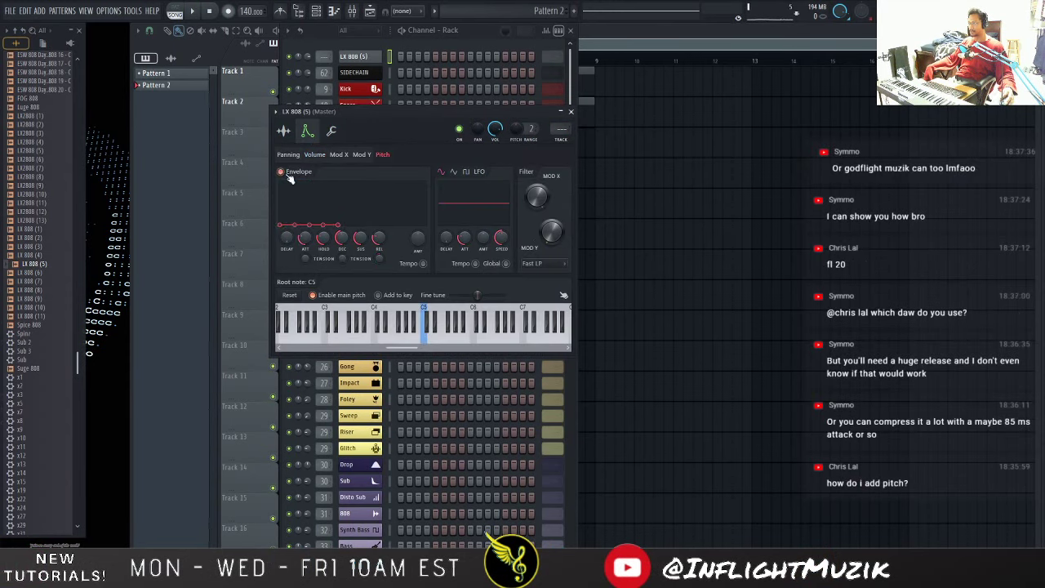
# Shape a very short pitch drop with a raised envelope amount and compare the 808 with the envelope bypassed and enabled
pyautogui.moveTo(417, 241); pyautogui.dragTo(418, 233)
pyautogui.moveTo(307, 242); pyautogui.dragTo(343, 267)
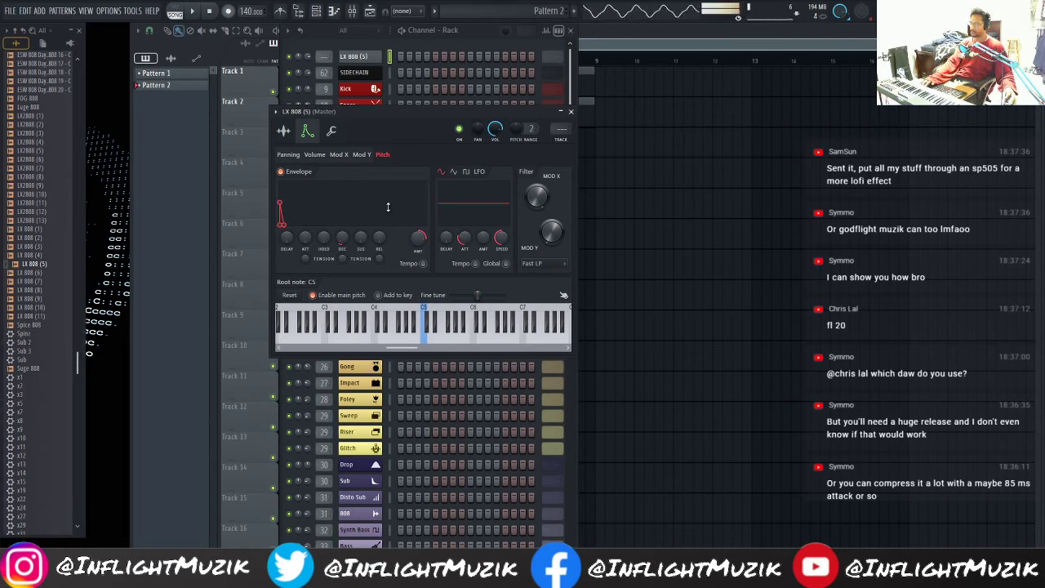
pyautogui.click(281, 173)
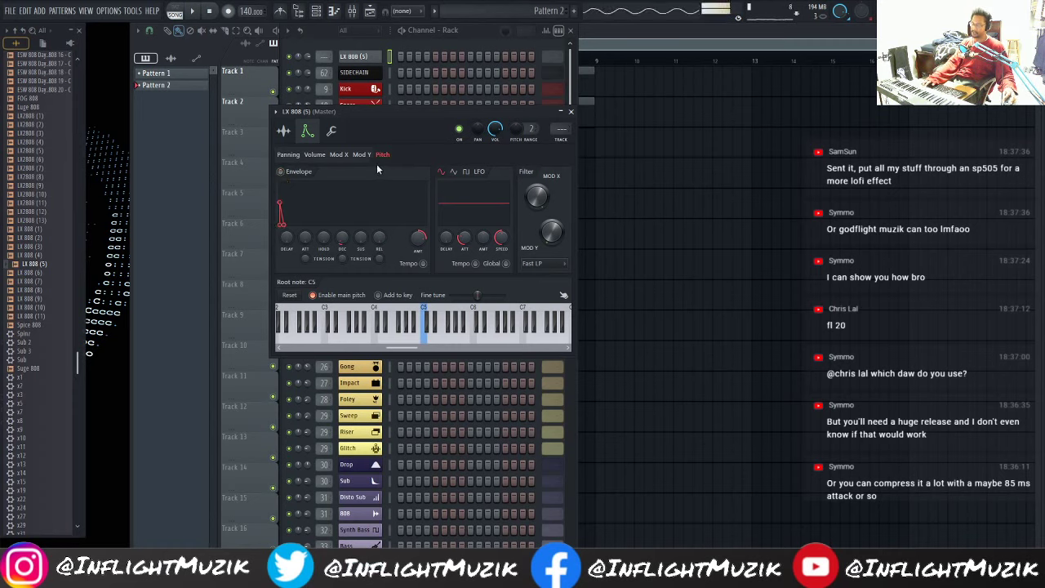
pyautogui.click(281, 172)
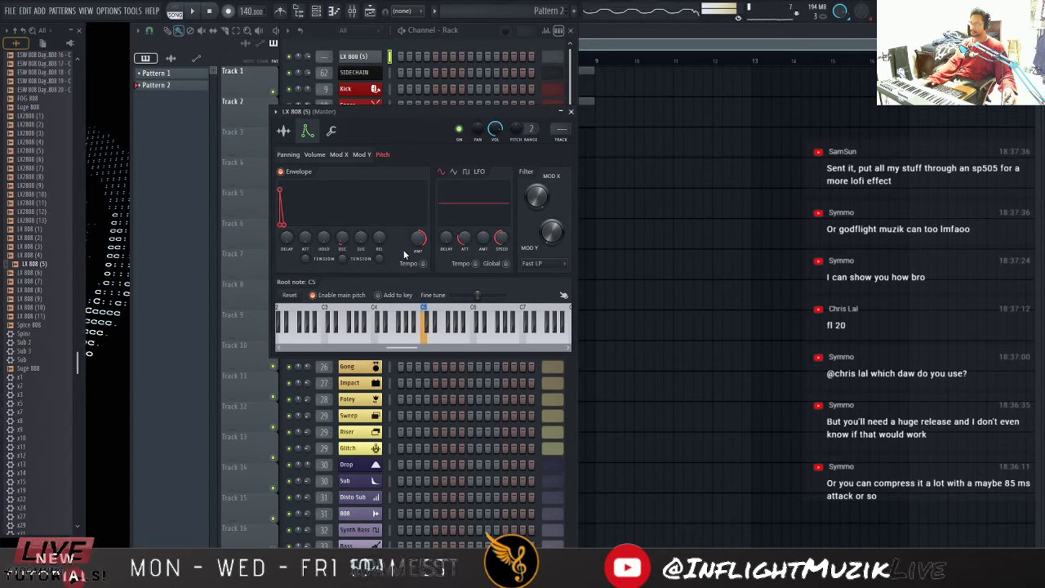
pyautogui.click(280, 173)
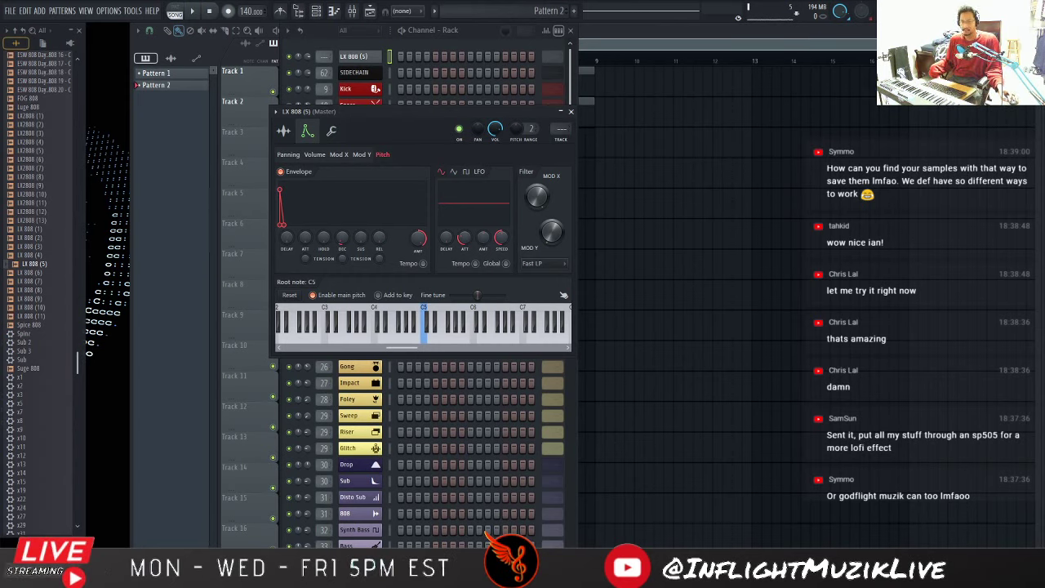
# Switch to Gmail and open the "Beat for live Crit" message
pyautogui.hotkey('alt', 'Tab')
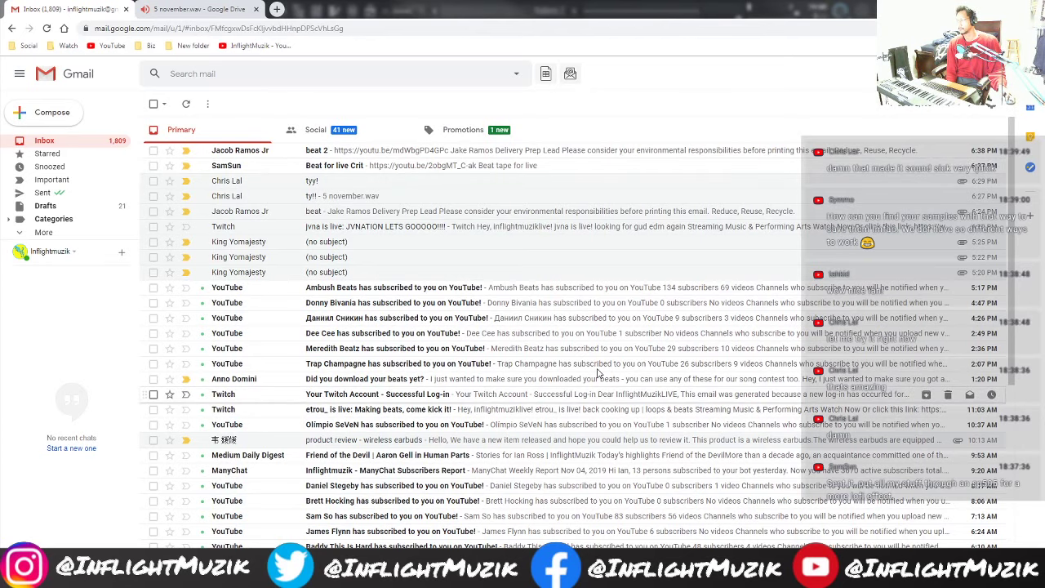
pyautogui.press('Return')
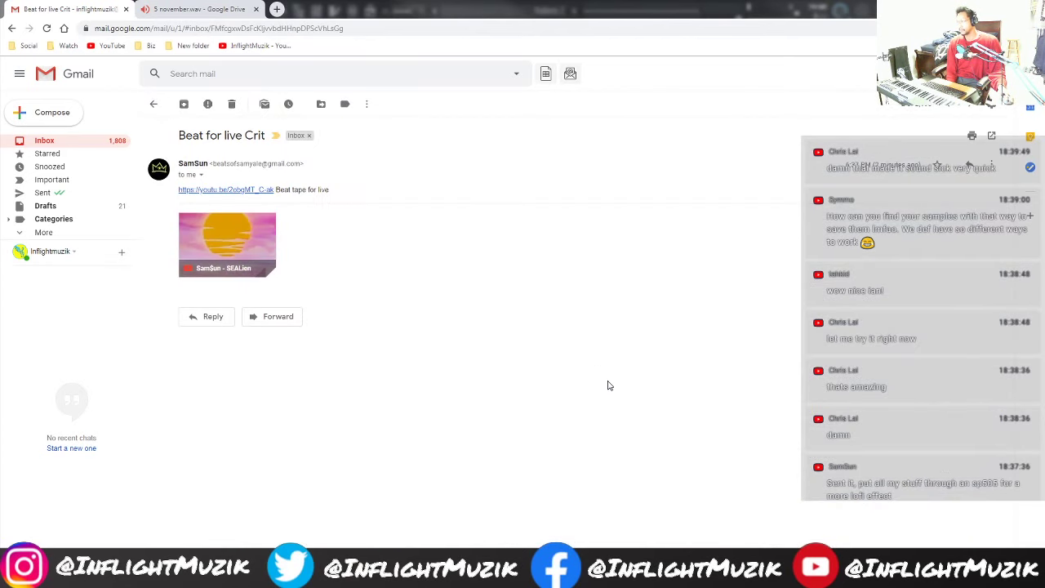
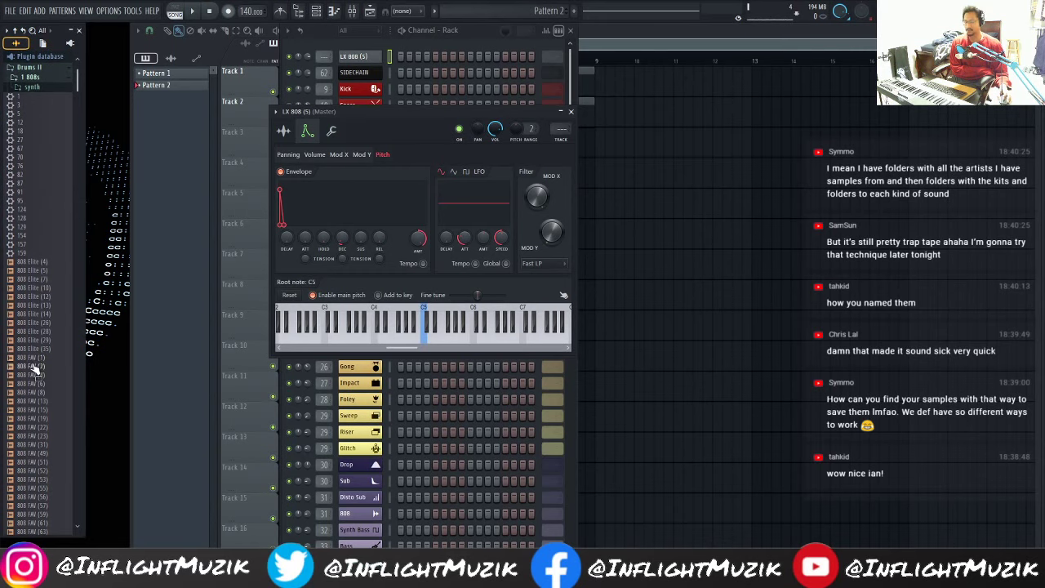
# Audition several samples across the Luge 808, LX2808, ESW 808 Day and 808 FAV sets in the 1 808s folder
pyautogui.scroll(-15, 36, 359)
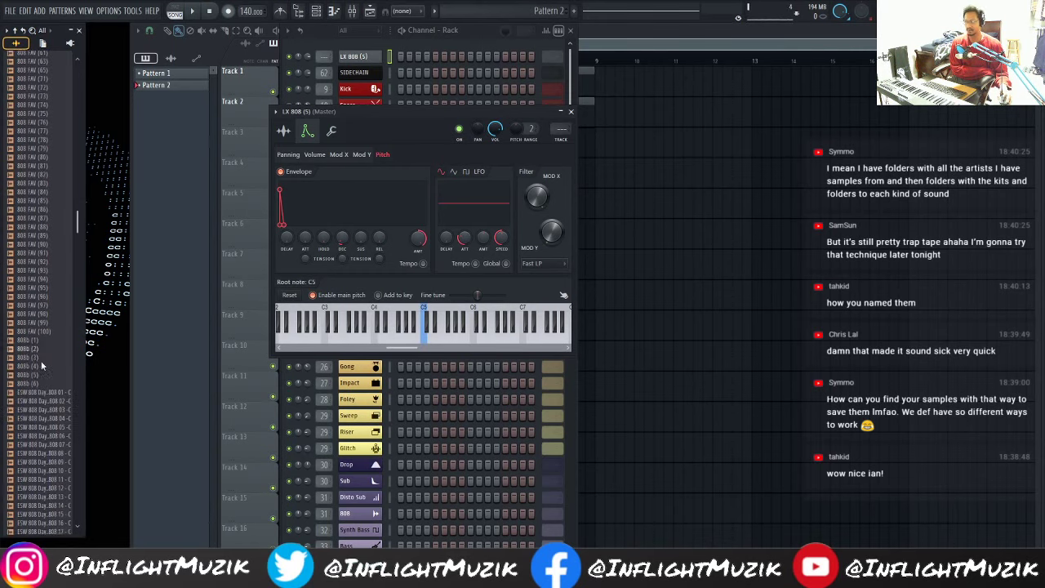
pyautogui.click(32, 331)
pyautogui.scroll(-12, 37, 400)
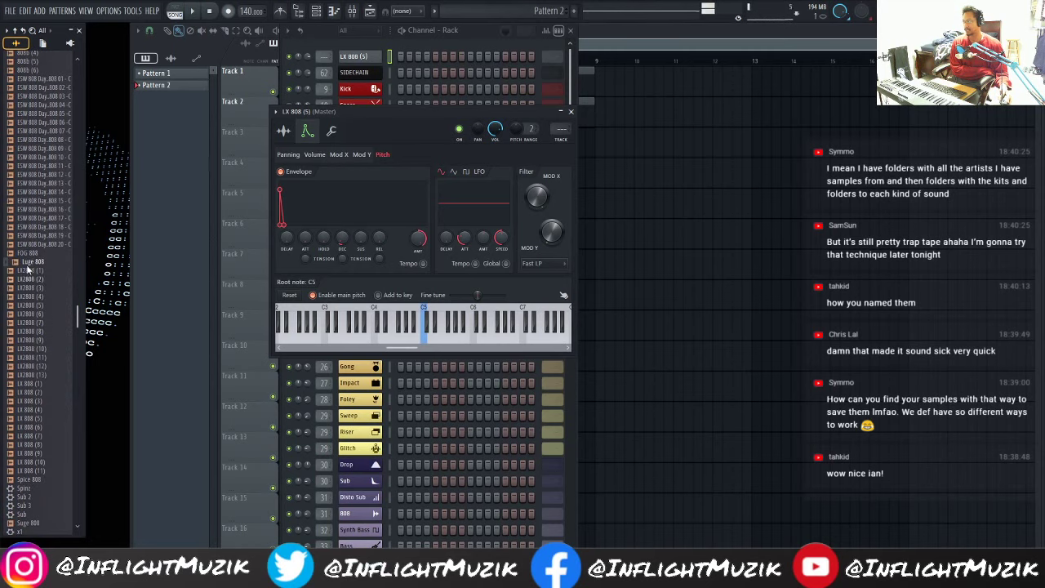
pyautogui.click(34, 367)
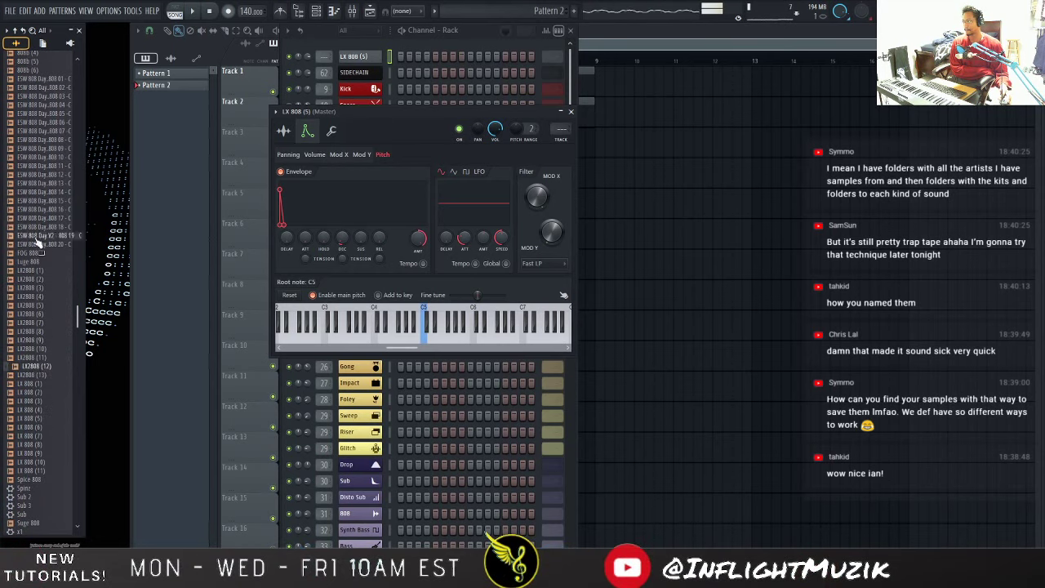
pyautogui.click(37, 104)
pyautogui.scroll(12, 27, 170)
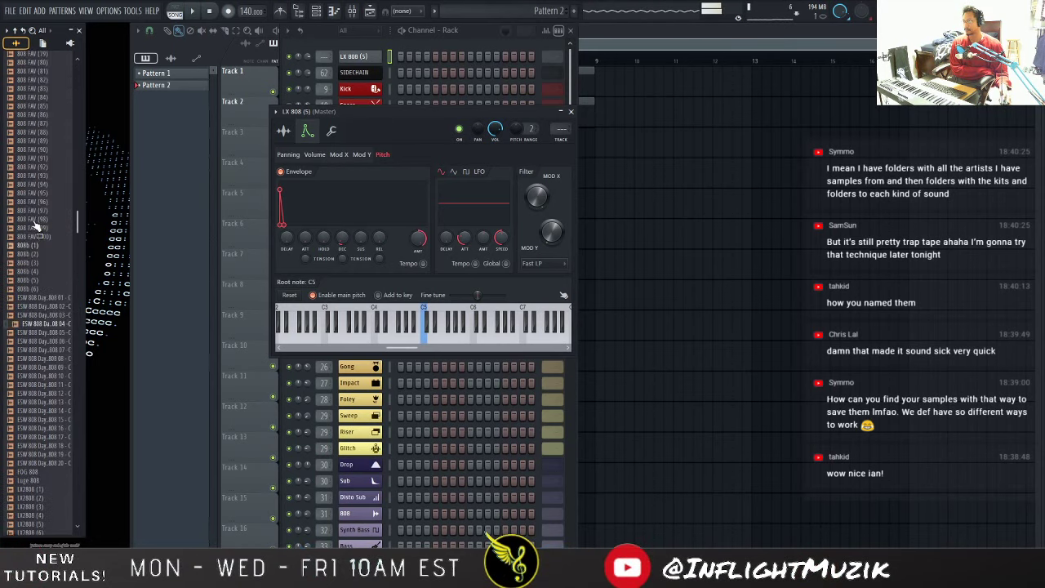
pyautogui.click(41, 200)
pyautogui.click(37, 150)
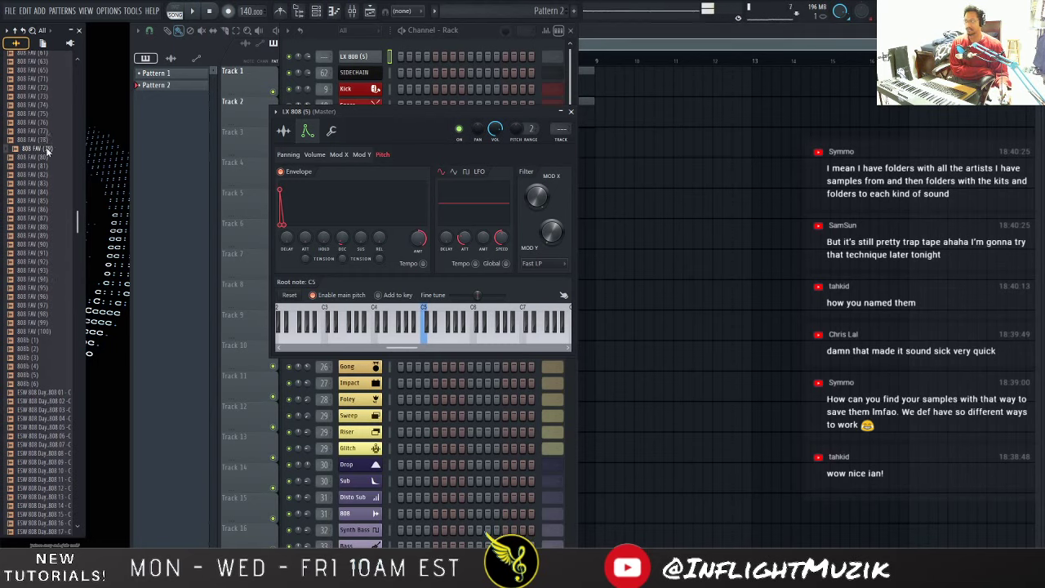
pyautogui.click(36, 79)
pyautogui.click(32, 129)
pyautogui.scroll(4, 45, 259)
pyautogui.scroll(15, 54, 286)
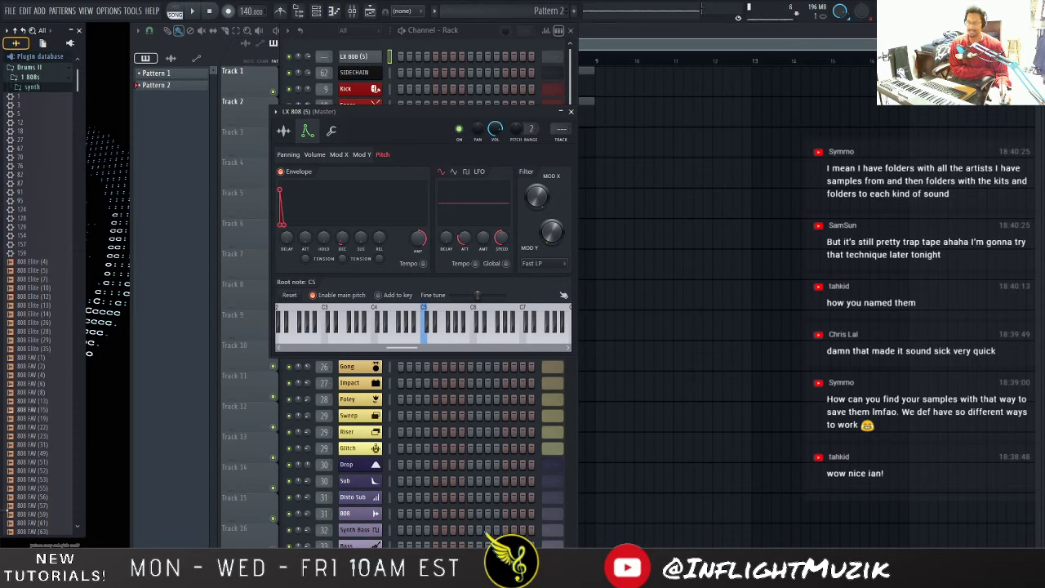
# Try the boost, EQ and cut precomputed effects on the LX 808 (5) sample, reset the EQ, and close the channel settings
pyautogui.click(284, 132)
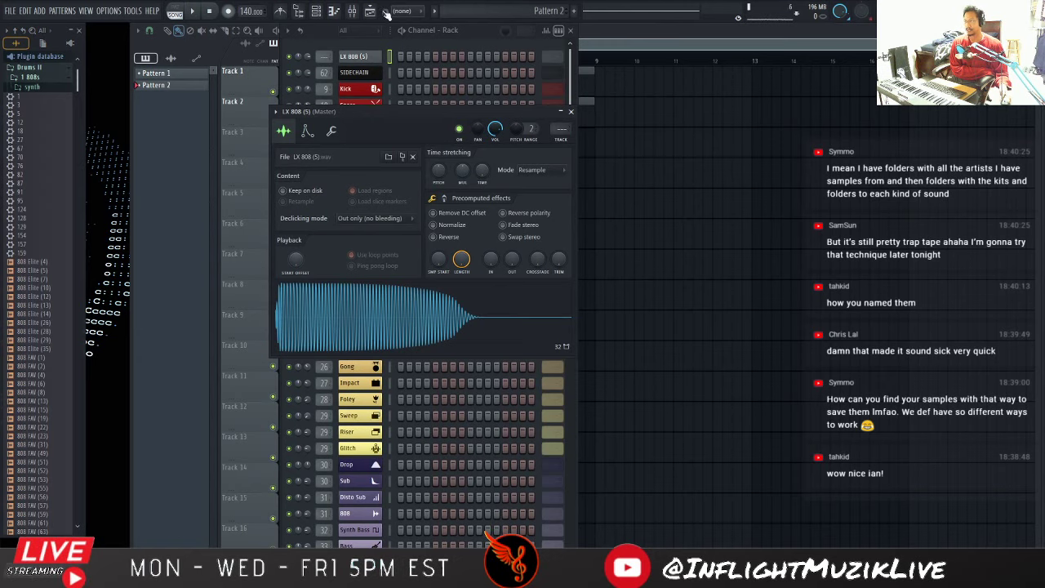
pyautogui.click(444, 200)
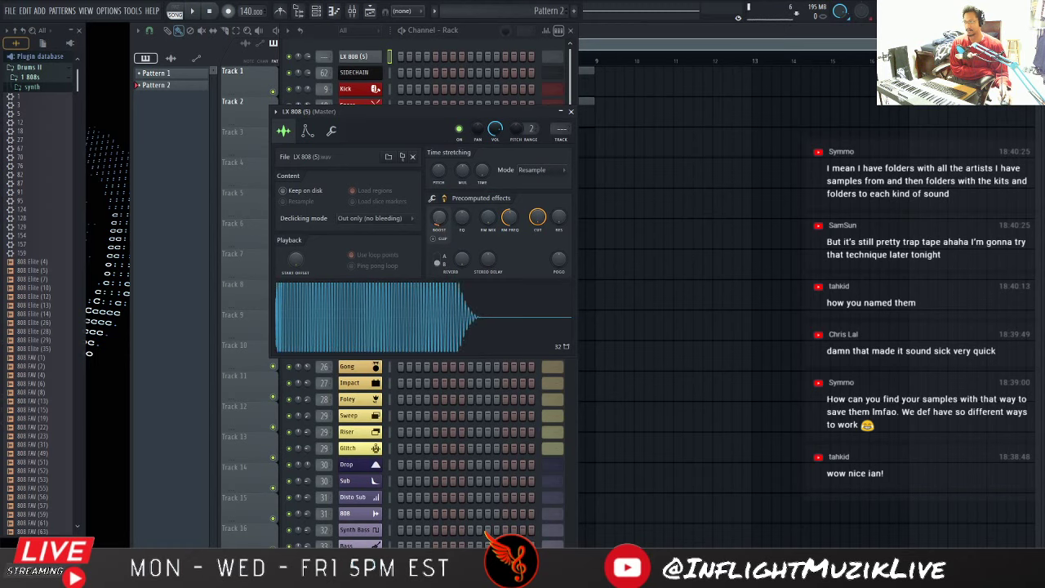
pyautogui.moveTo(462, 217); pyautogui.dragTo(462, 199)
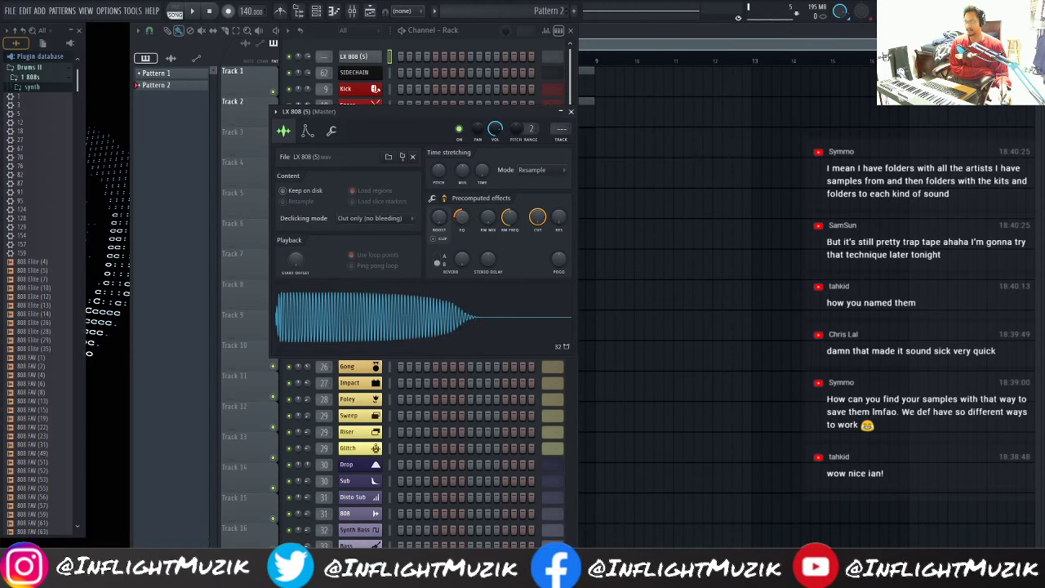
pyautogui.moveTo(537, 217)
pyautogui.mouseDown()
pyautogui.moveTo(537, 229)
pyautogui.moveTo(537, 208)
pyautogui.mouseUp()
pyautogui.rightClick(461, 219)
pyautogui.click(473, 225)
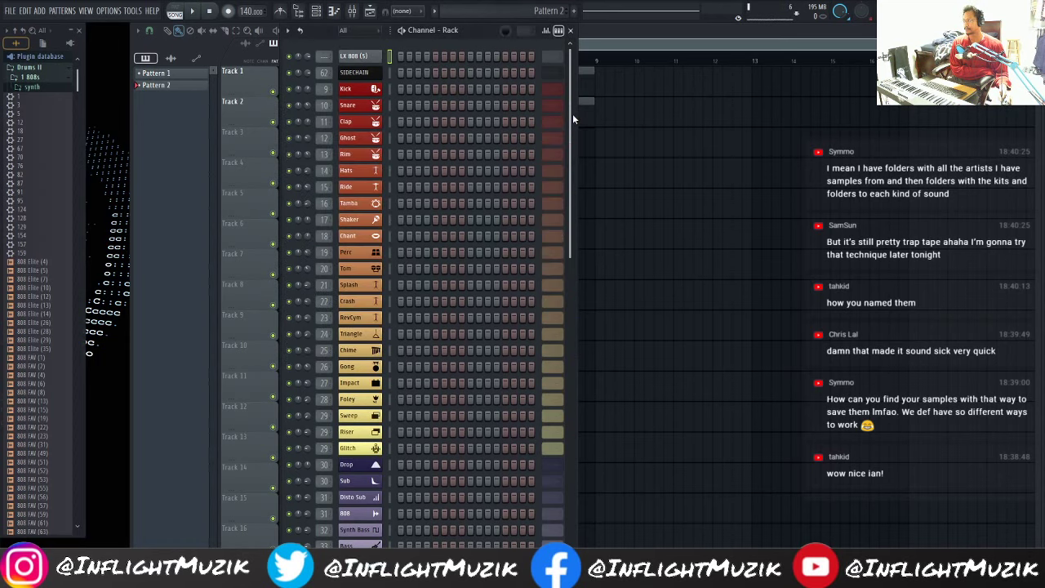
pyautogui.click(571, 112)
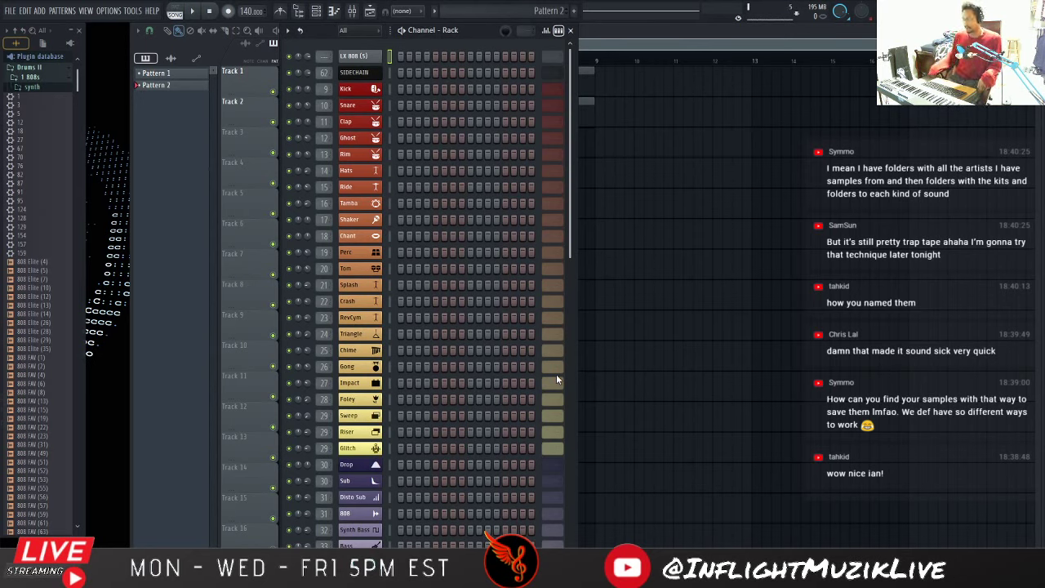
# Collapse the 1 808s and Drums II sample folders and delete the LX 808 (5) channel from the channel rack
pyautogui.click(48, 83)
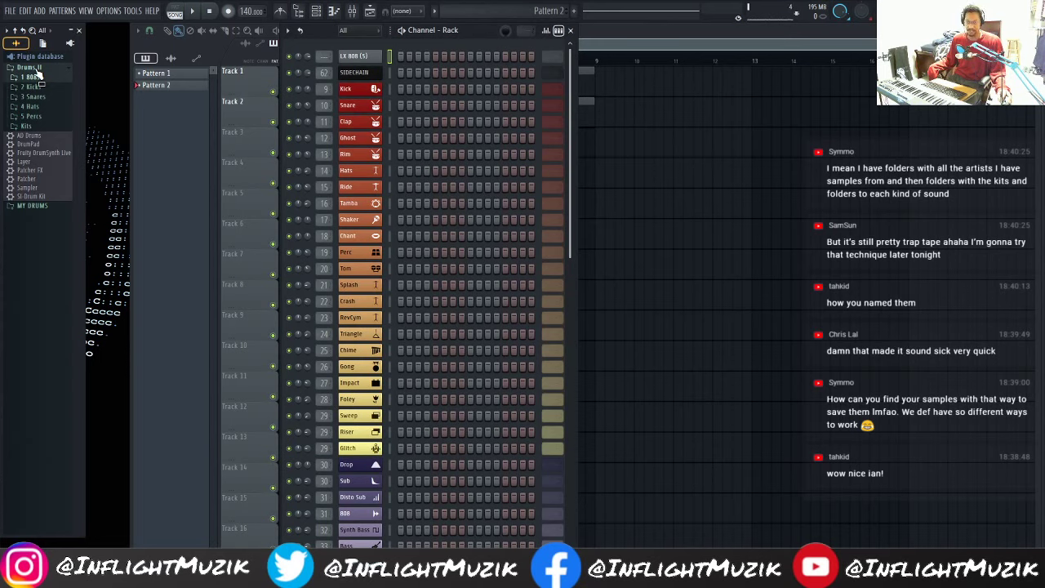
pyautogui.click(36, 69)
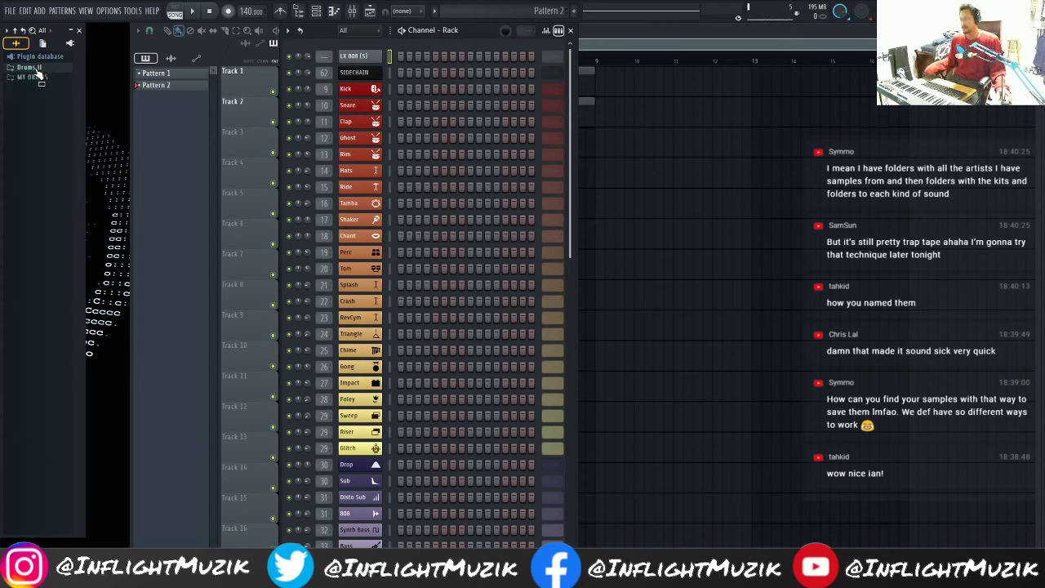
pyautogui.rightClick(364, 58)
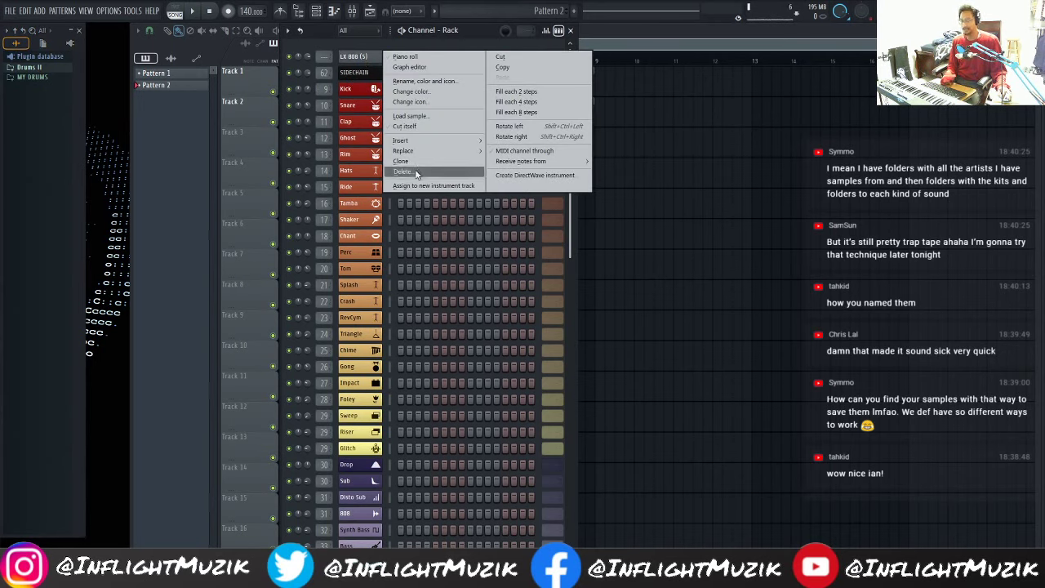
pyautogui.click(416, 173)
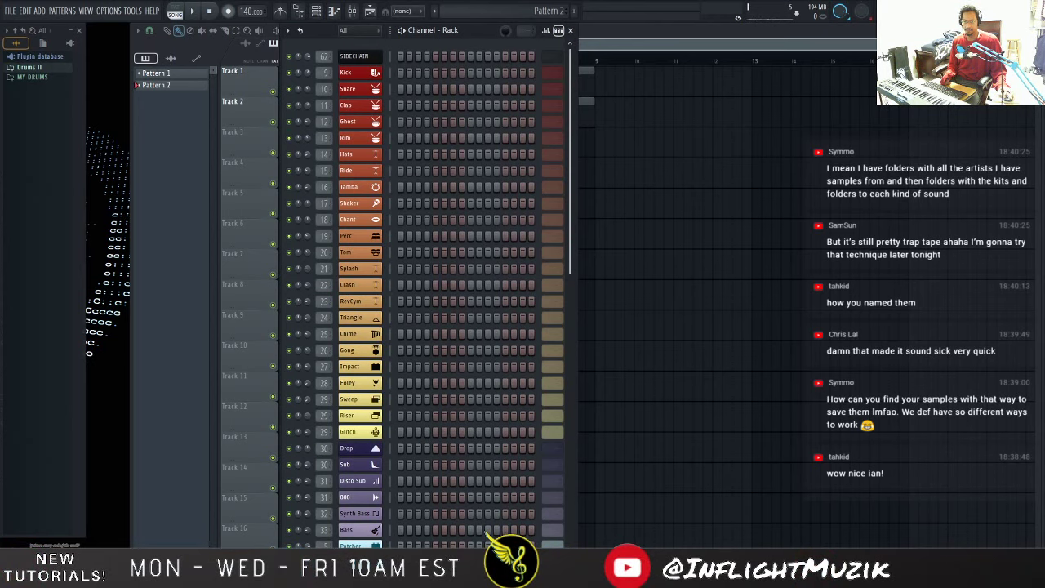
# Switch to Gmail and open the SEALien (Lofi Beat Tape) video from the "Beat for live Crit" message
pyautogui.hotkey('alt', 'Tab')
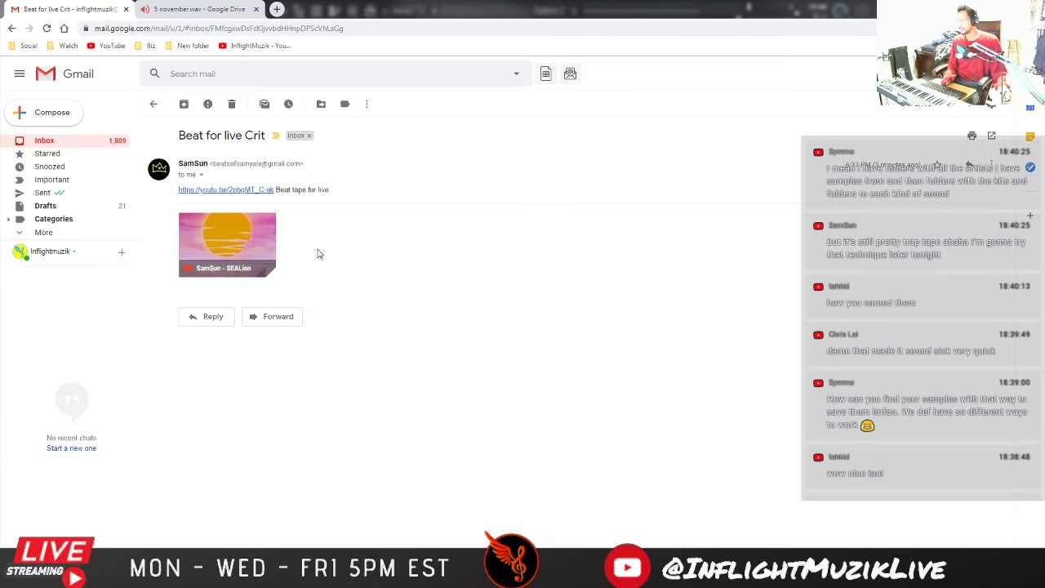
pyautogui.moveTo(252, 236)
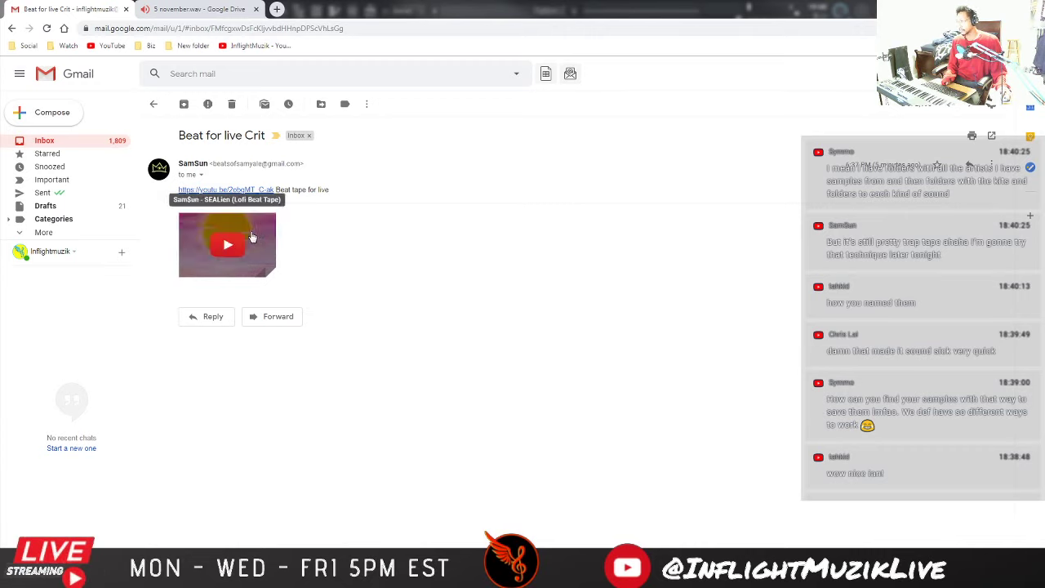
pyautogui.click(251, 233)
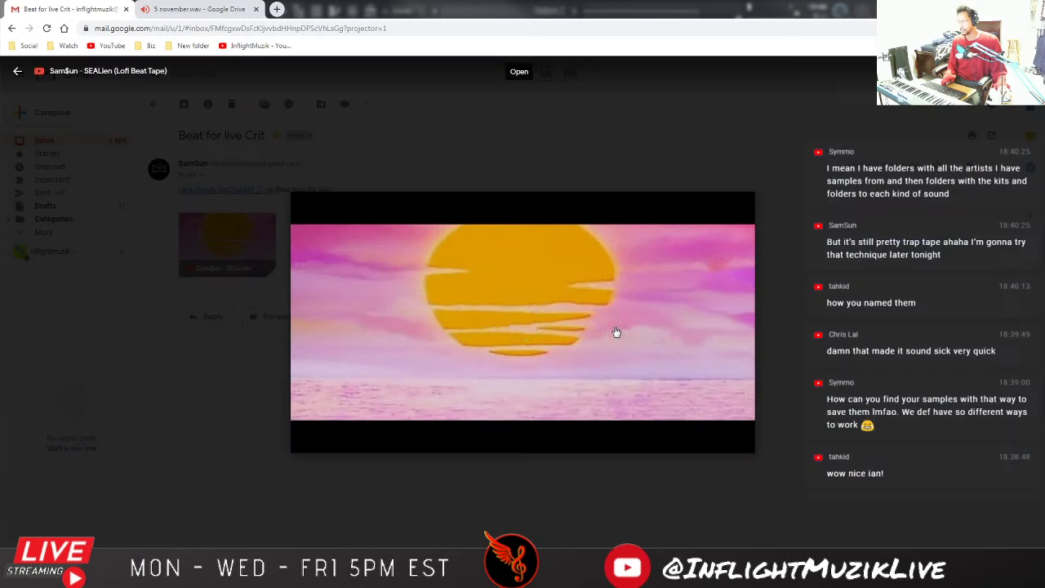